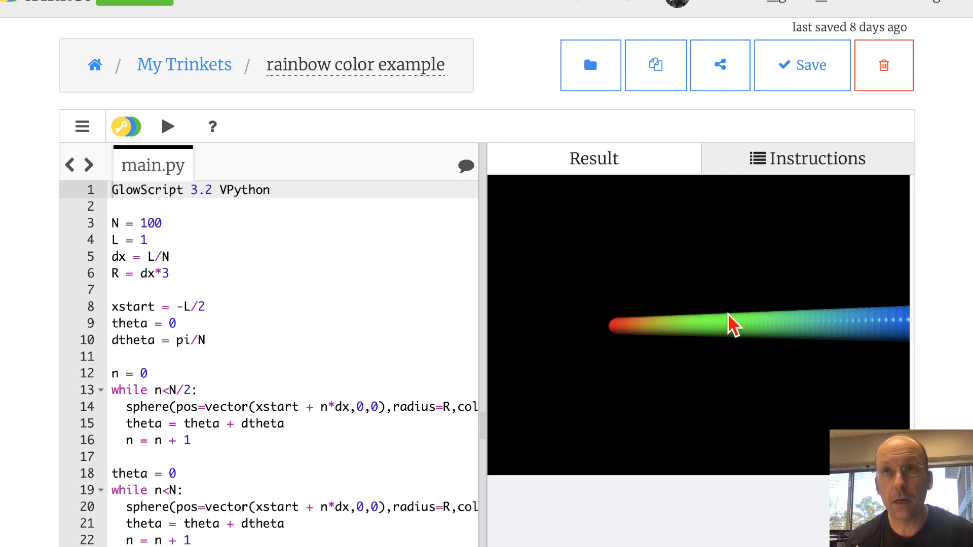
# Set up a screen recording of a selected portion, framing the black 3D canvas with the rainbow-coloured rod, and check the recording options
pyautogui.moveTo(731, 326); pyautogui.dragTo(672, 332)
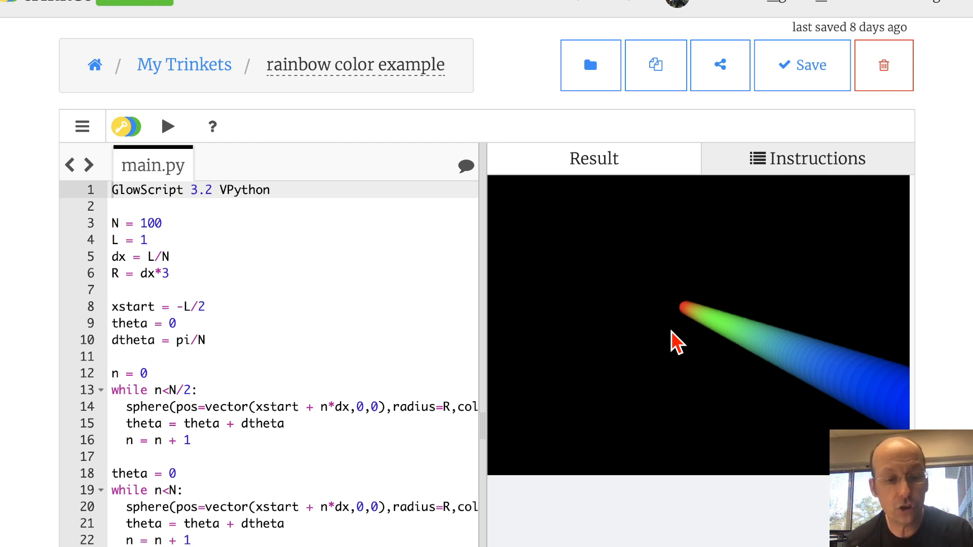
pyautogui.press('super+shift+5')
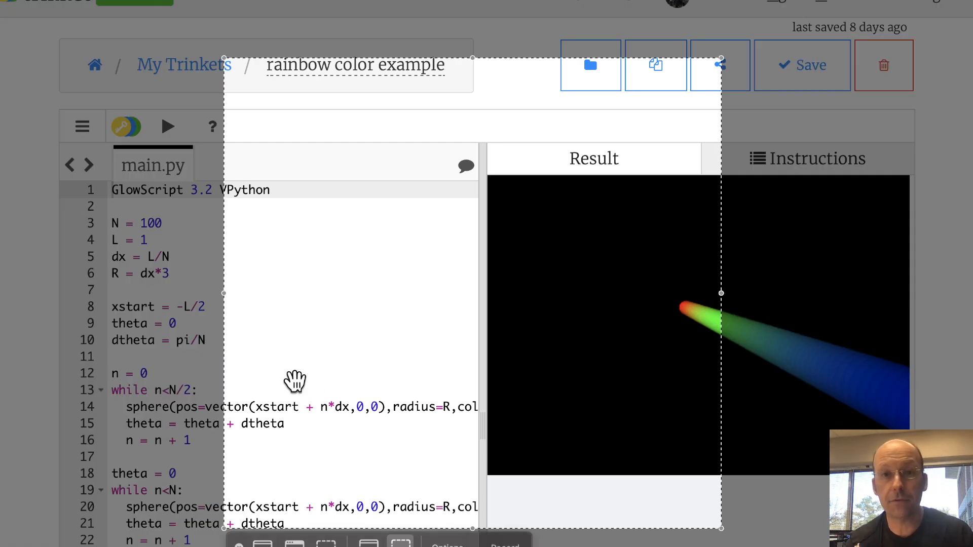
pyautogui.moveTo(392, 318); pyautogui.dragTo(562, 284)
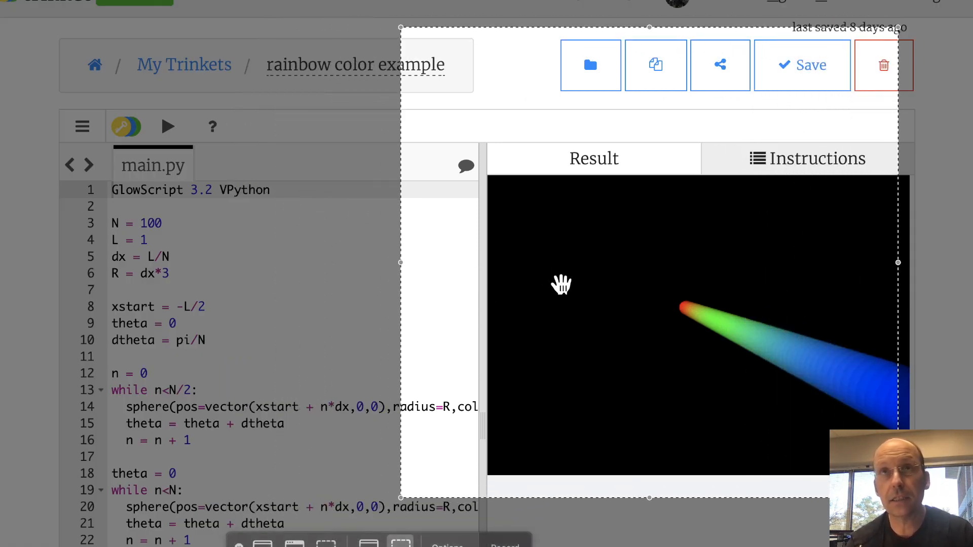
pyautogui.moveTo(401, 27); pyautogui.dragTo(496, 186)
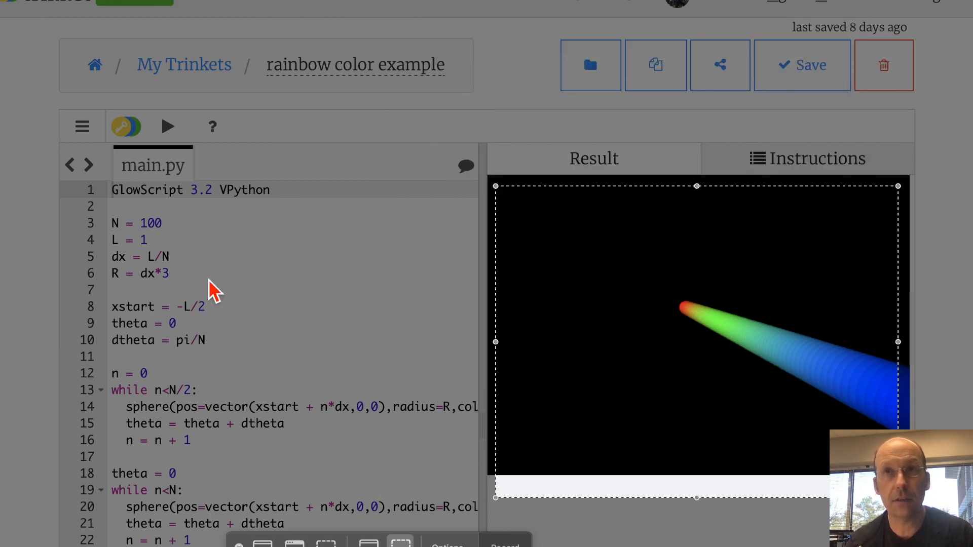
pyautogui.moveTo(495, 497); pyautogui.dragTo(503, 427)
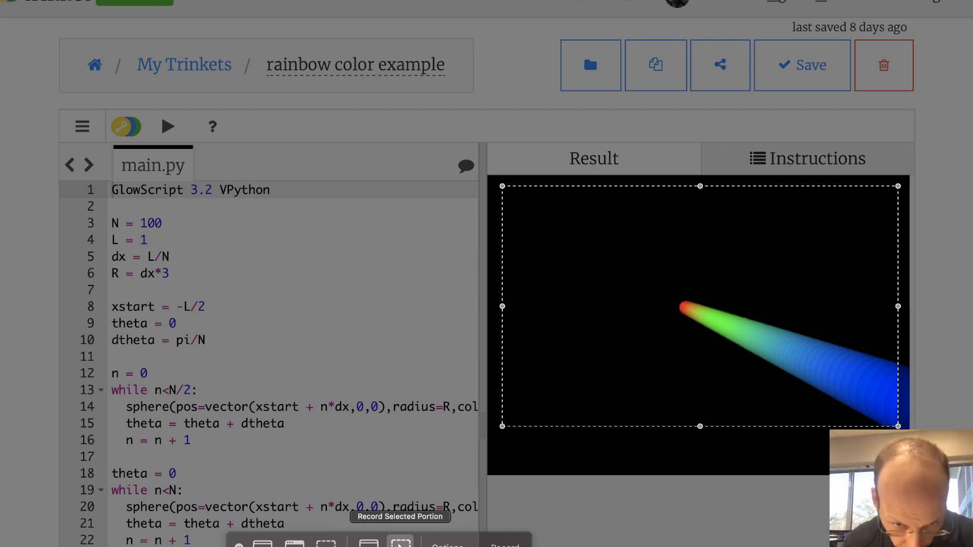
pyautogui.click(447, 544)
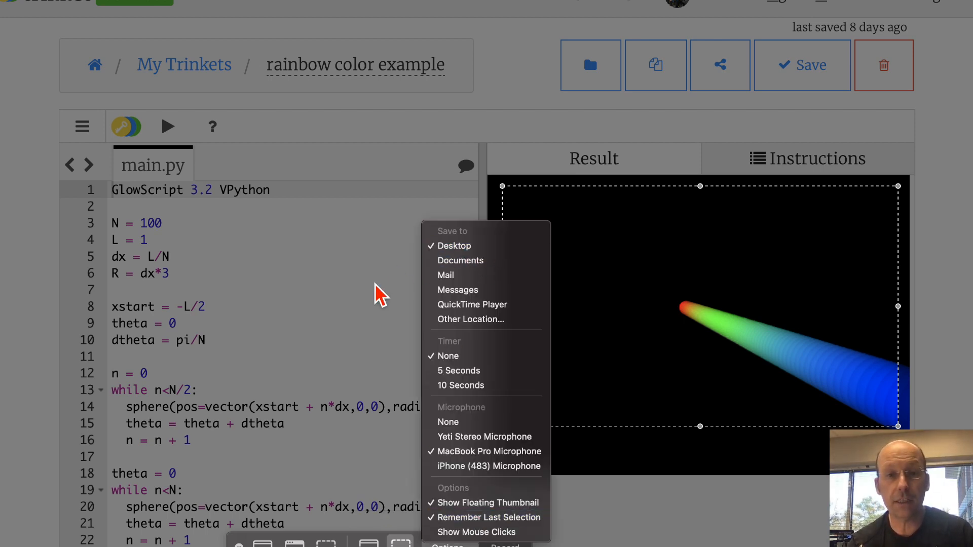
pyautogui.click(361, 302)
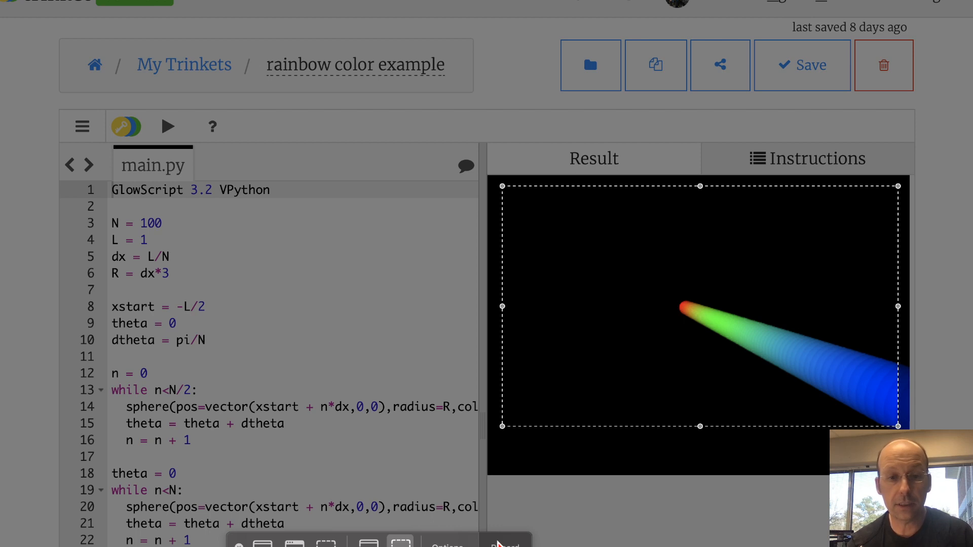
# Record the selected portion while rotating the rainbow rod and zooming in and out on it
pyautogui.click(498, 544)
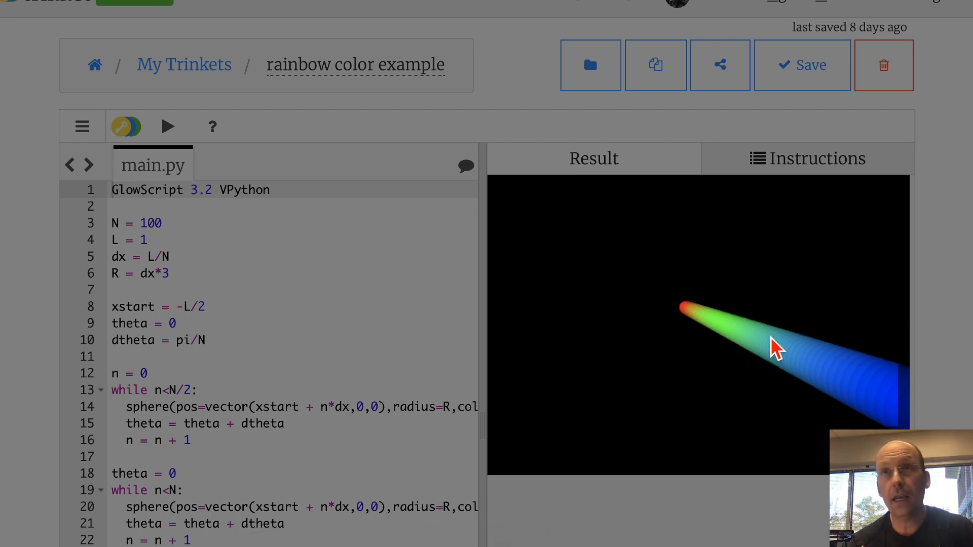
pyautogui.moveTo(775, 348); pyautogui.dragTo(746, 332)
pyautogui.scroll(-5, 747, 332)
pyautogui.scroll(10, 750, 333)
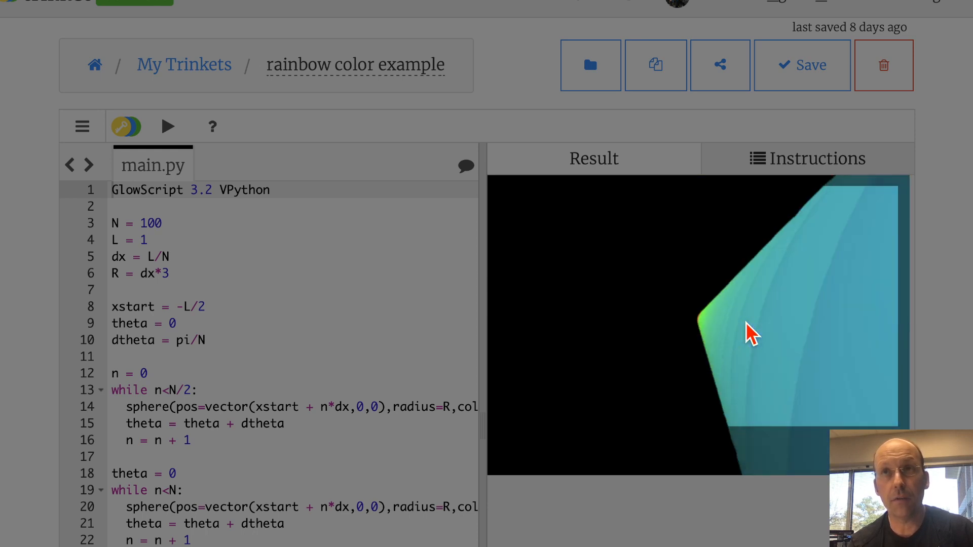
pyautogui.scroll(-8, 746, 324)
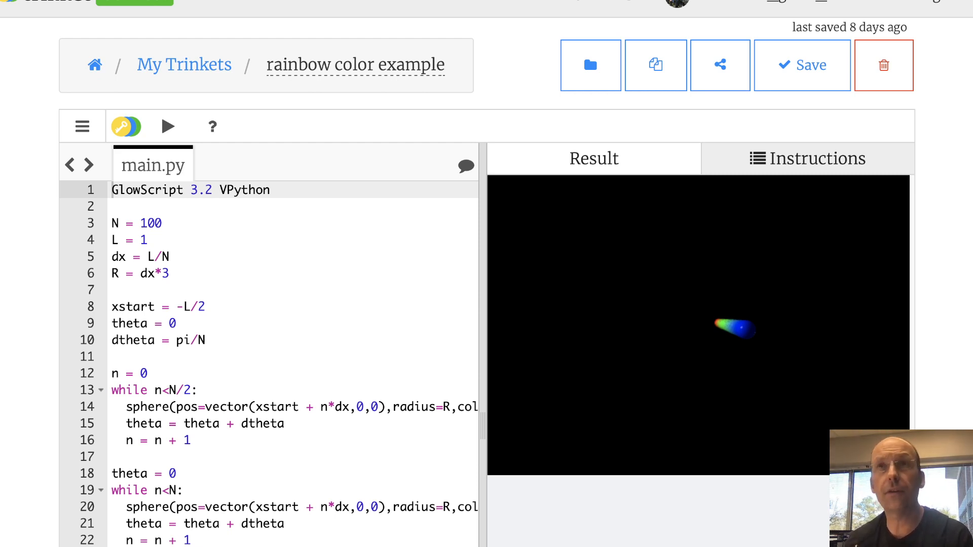
# Switch to Compressor, look at the active and completed job lists, and return to the current batch
pyautogui.press('super+Tab')
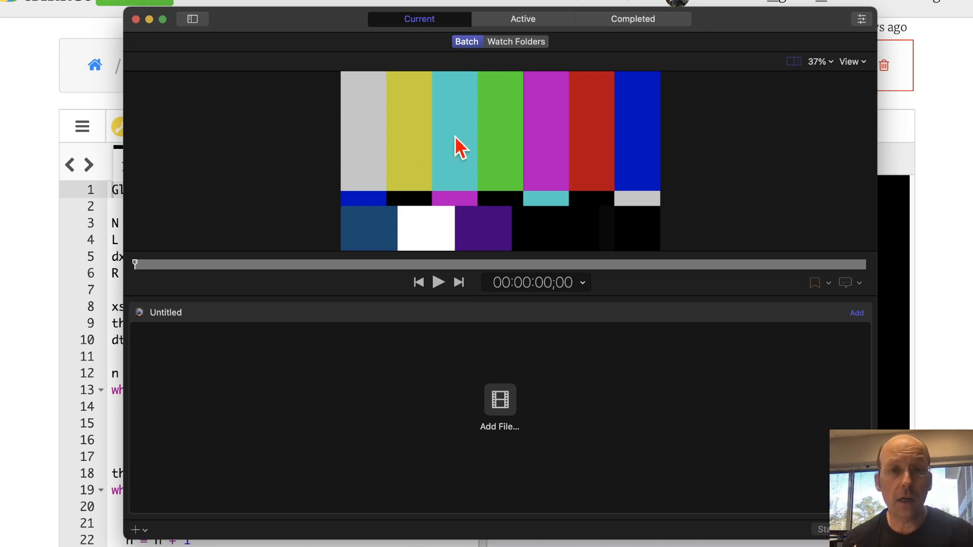
pyautogui.click(509, 20)
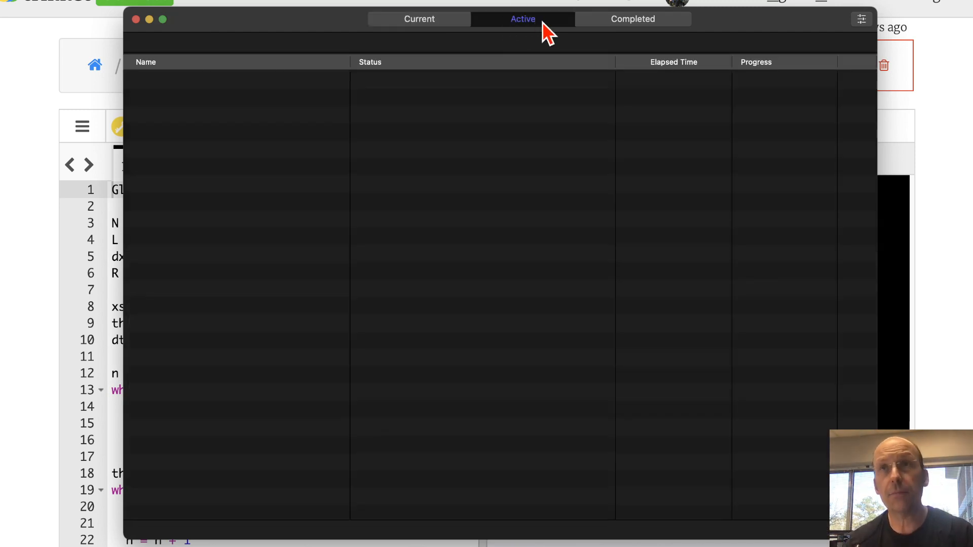
pyautogui.click(654, 25)
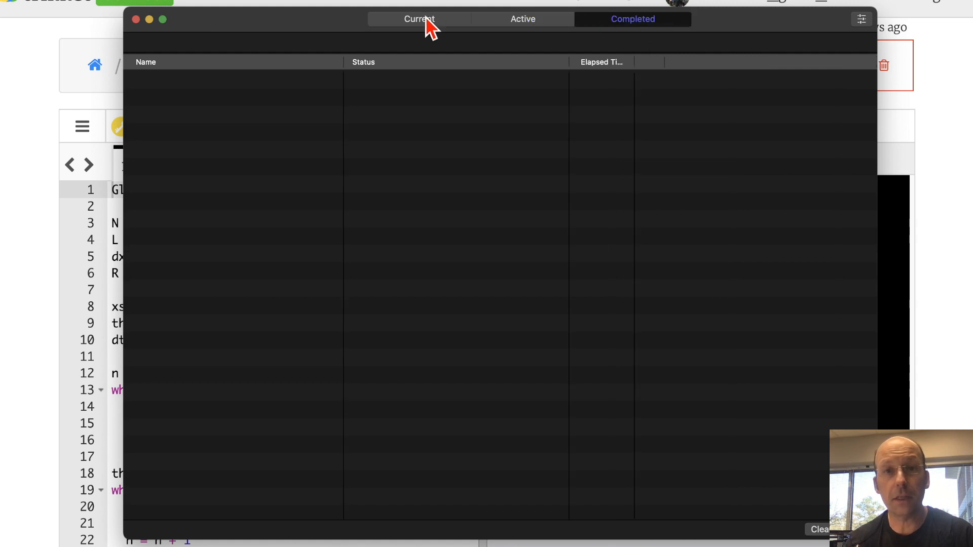
pyautogui.click(411, 21)
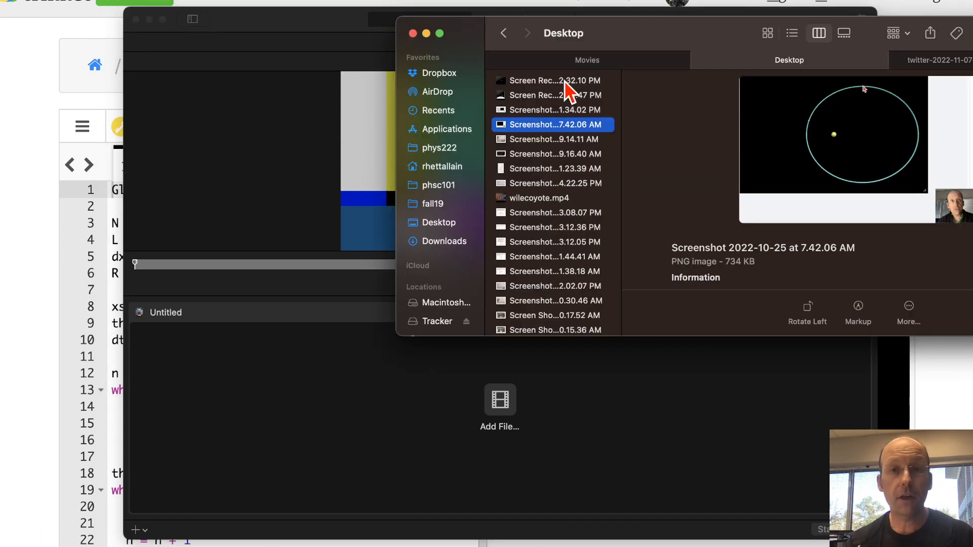
# Preview the 2.32.10 PM screen recording from the Desktop folder and add it to the Compressor batch
pyautogui.click(566, 82)
pyautogui.doubleClick(566, 82)
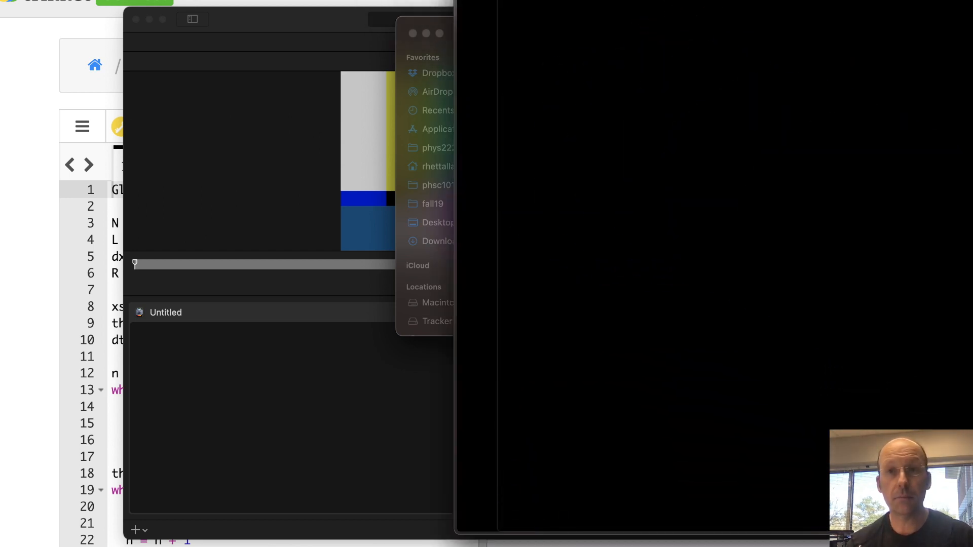
pyautogui.moveTo(699, 0); pyautogui.dragTo(296, 2)
pyautogui.press('space')
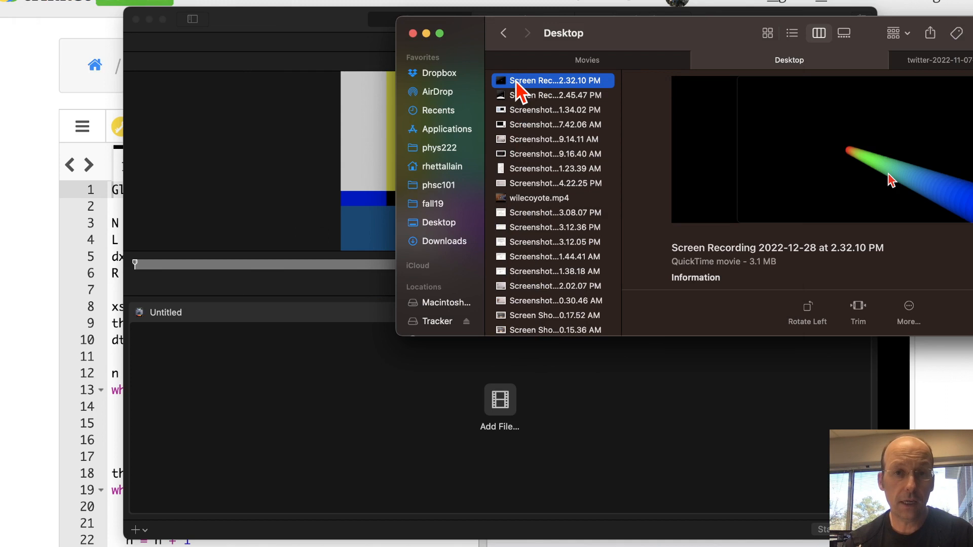
pyautogui.moveTo(518, 90); pyautogui.dragTo(358, 405)
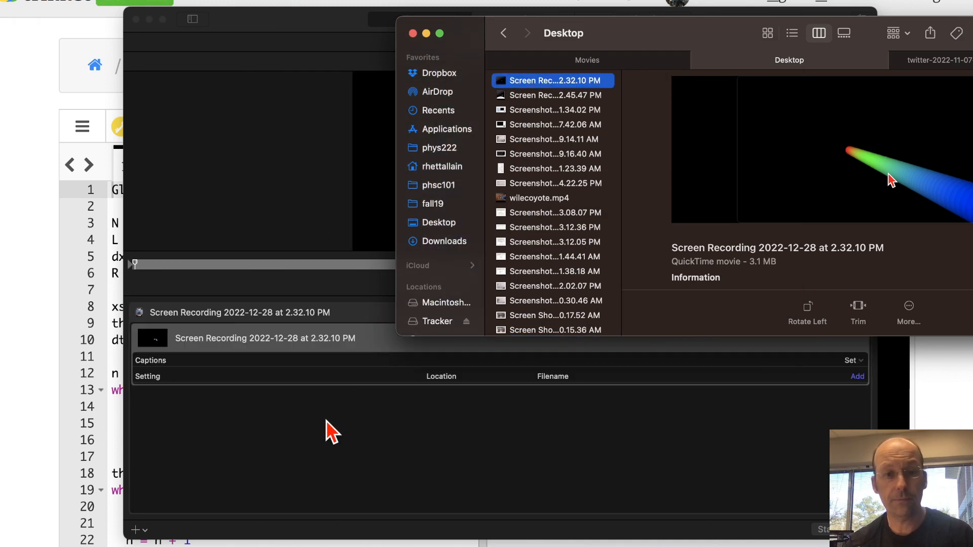
pyautogui.click(311, 476)
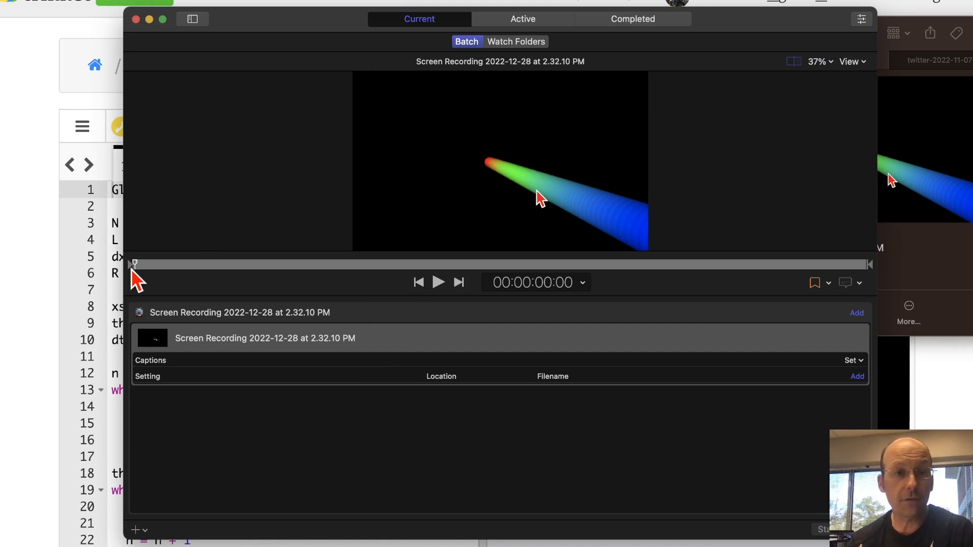
# Trim the screen recording to start at about 00:00:04:34 and end at 00:00:11:02
pyautogui.moveTo(135, 264); pyautogui.dragTo(228, 264)
pyautogui.moveTo(128, 264); pyautogui.dragTo(345, 269)
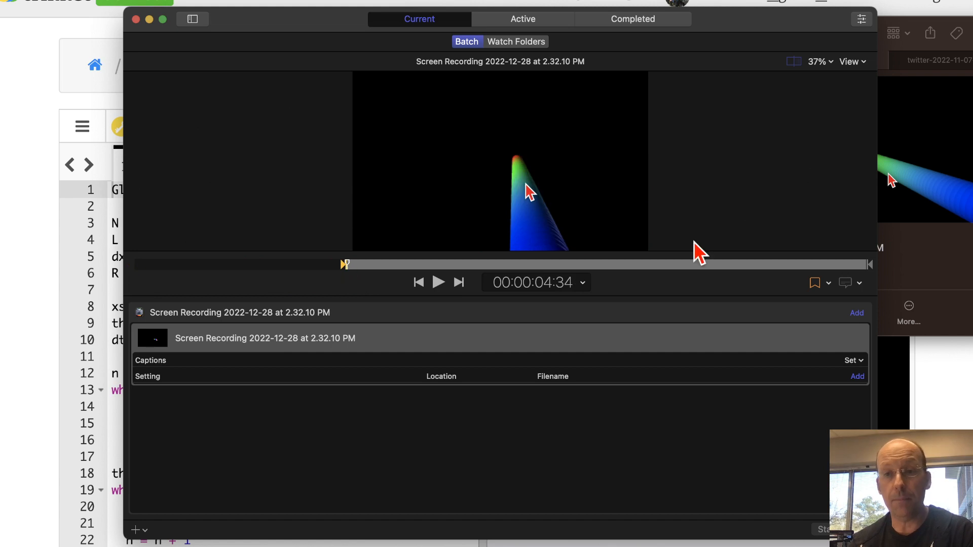
pyautogui.moveTo(875, 265); pyautogui.dragTo(666, 259)
pyautogui.press('Left')
pyautogui.press('Left')
pyautogui.press('Left')
pyautogui.press('Left')
pyautogui.press('Left')
pyautogui.press('Left')
pyautogui.press('Left')
pyautogui.press('Left')
pyautogui.press('Left')
pyautogui.press('Left')
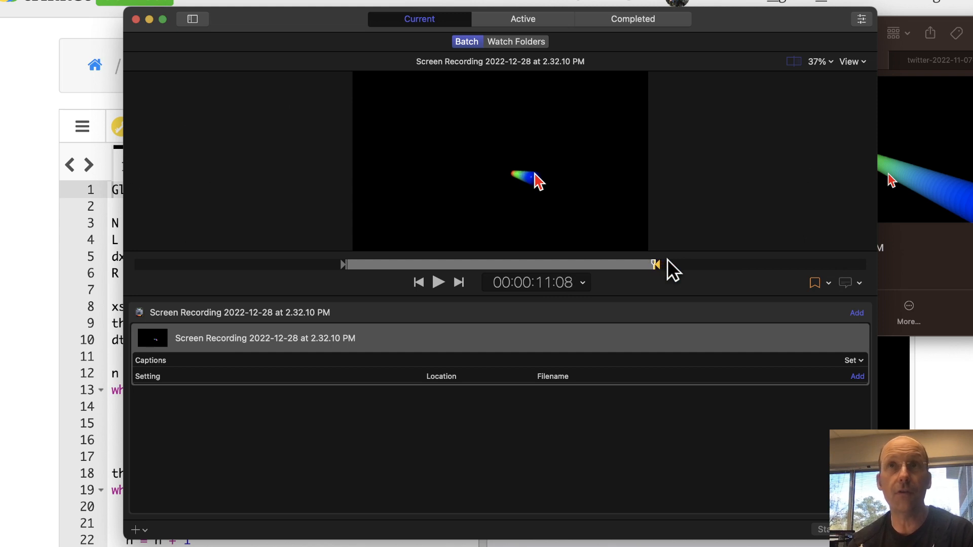
pyautogui.press('Left')
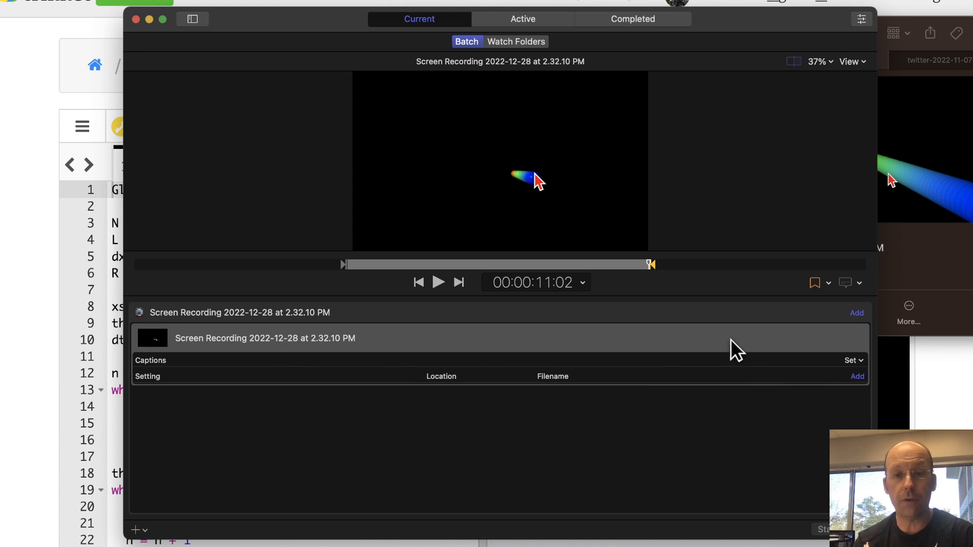
# Add the Animated Image (Large) and Animated Image (Small) motion graphics settings as outputs, keeping the default source location
pyautogui.click(858, 377)
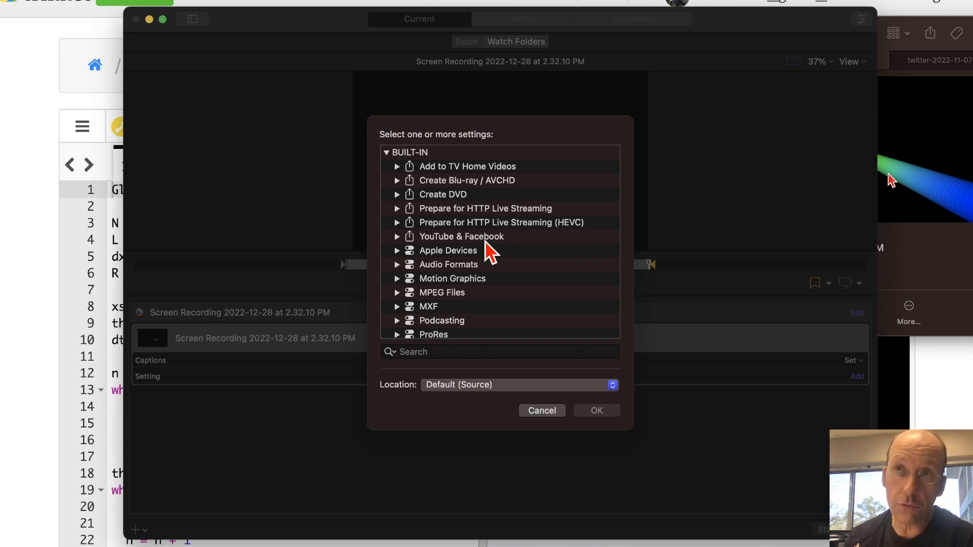
pyautogui.scroll(-3, 489, 250)
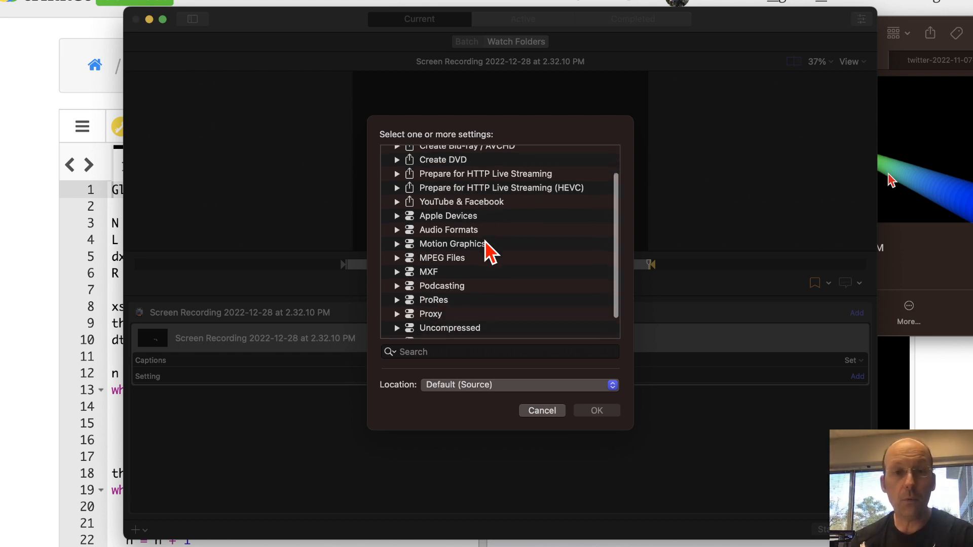
pyautogui.click(397, 245)
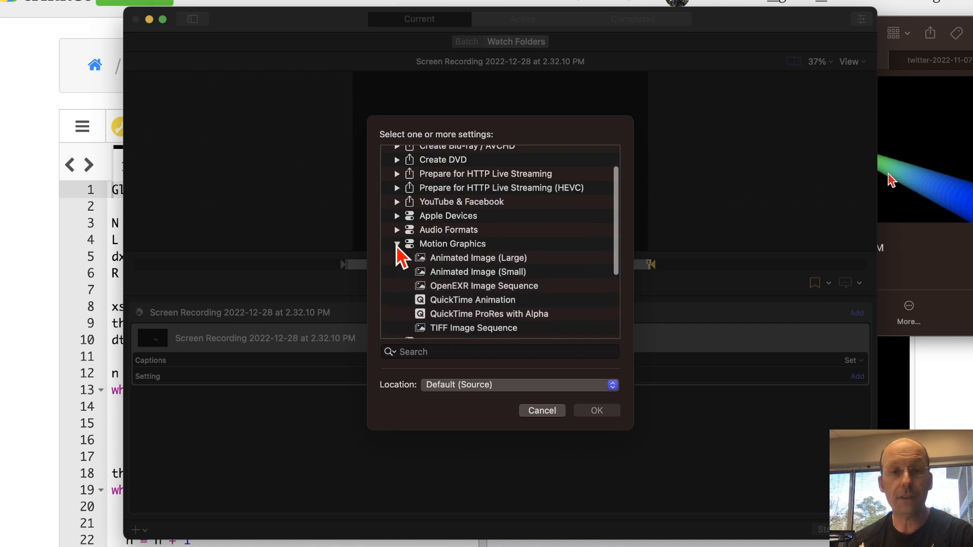
pyautogui.click(472, 259)
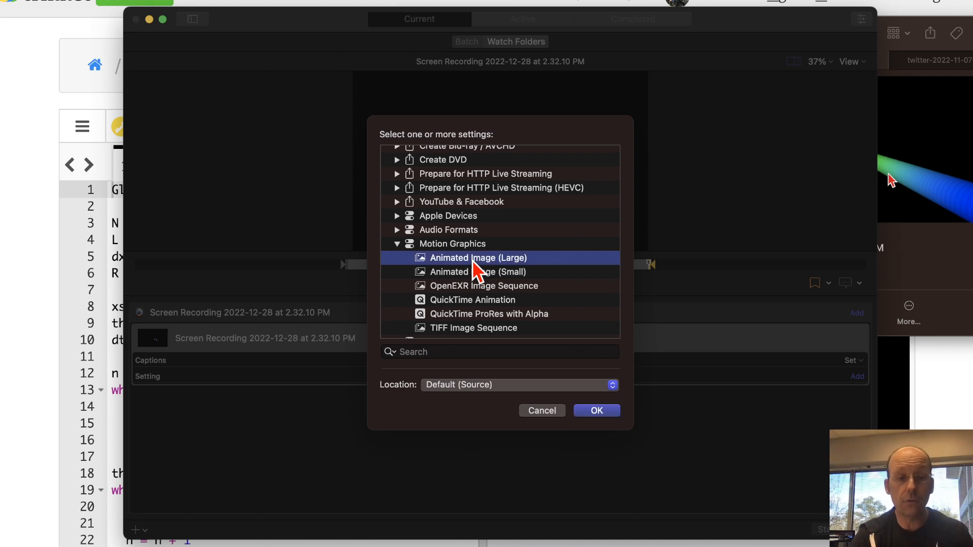
pyautogui.keyDown('super'); pyautogui.click(465, 273); pyautogui.keyUp('super')
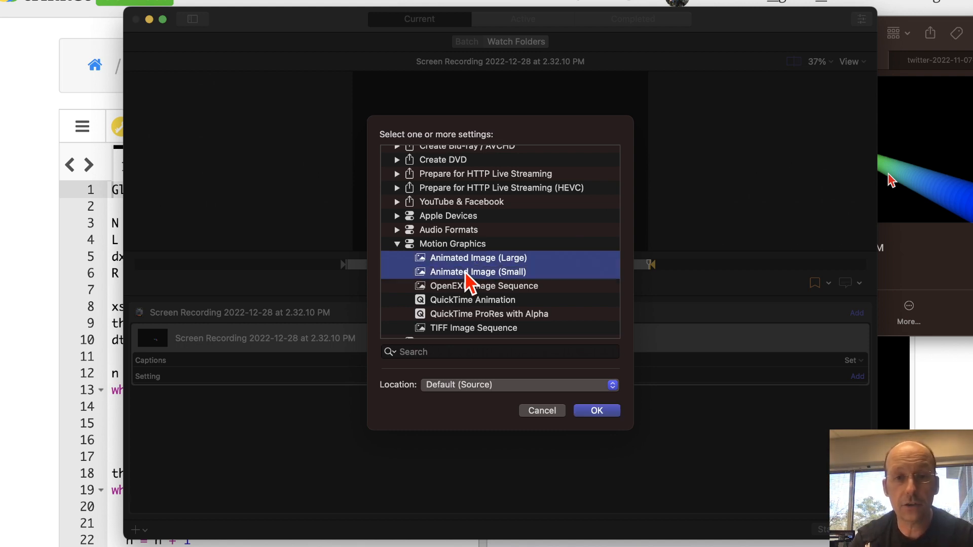
pyautogui.click(598, 410)
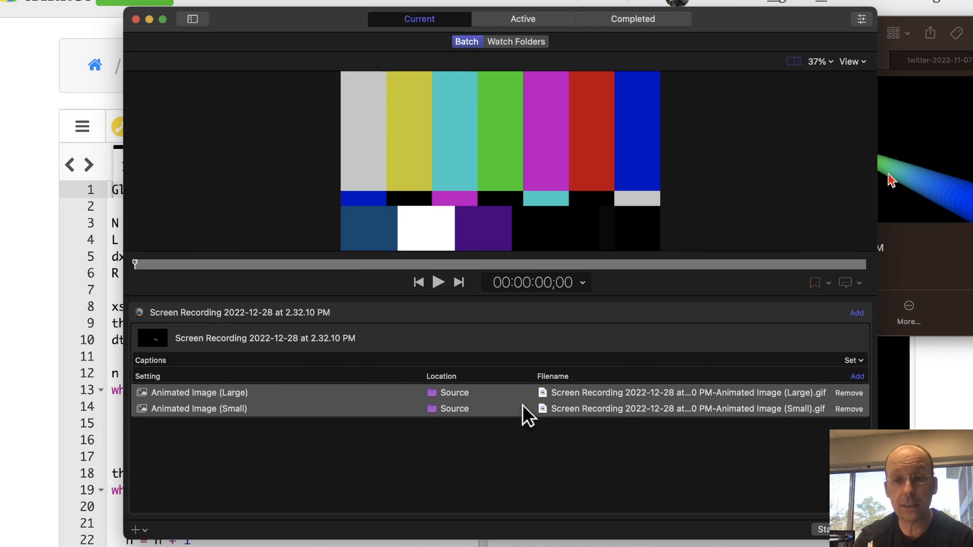
# Crop the Animated Image (Large) output inward from its upper-left corner and start the batch
pyautogui.click(195, 337)
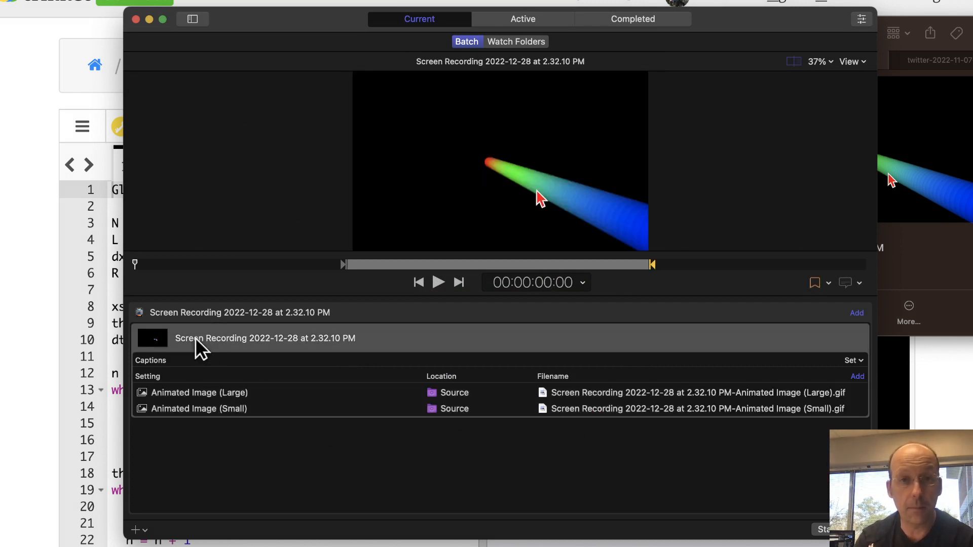
pyautogui.click(181, 392)
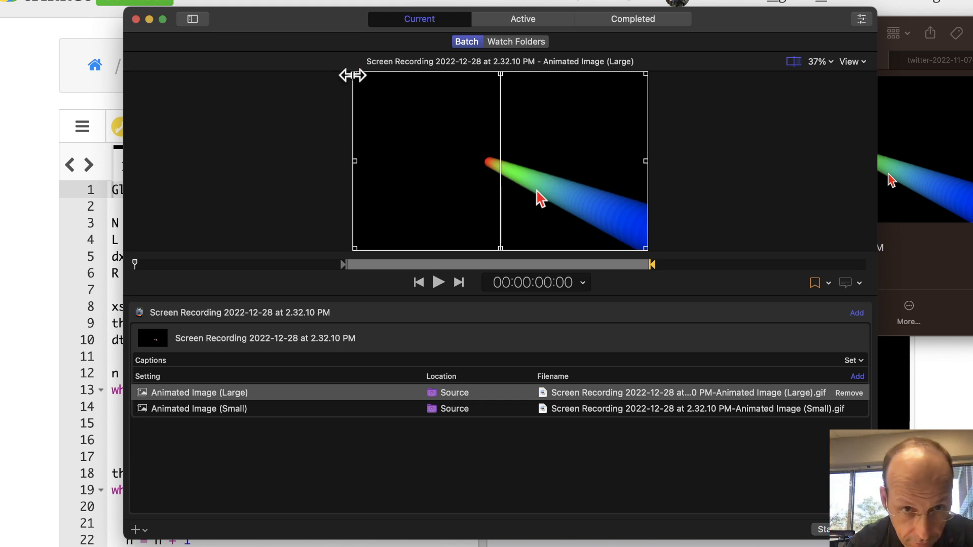
pyautogui.moveTo(355, 77); pyautogui.dragTo(393, 111)
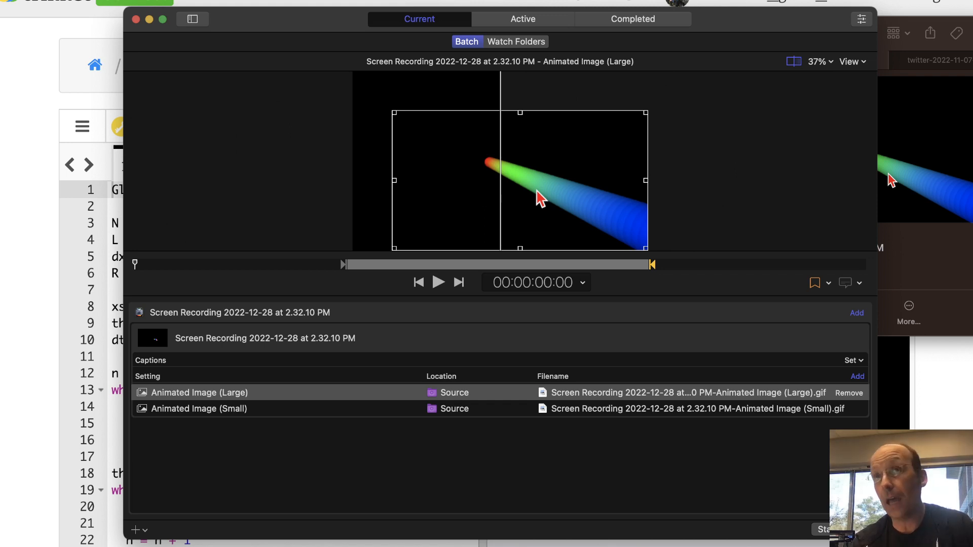
pyautogui.click(841, 530)
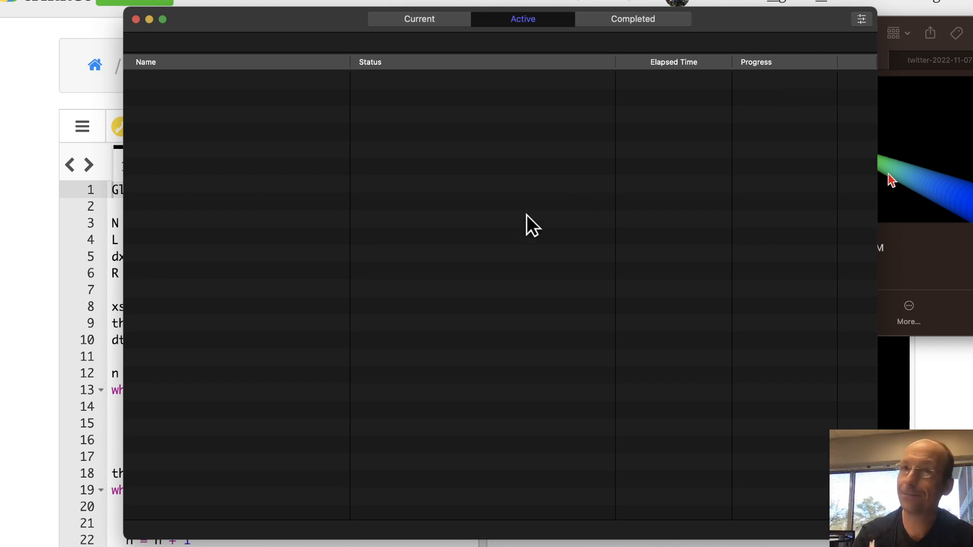
# Preview the exported Small and Large animated GIFs in the Desktop folder
pyautogui.click(885, 164)
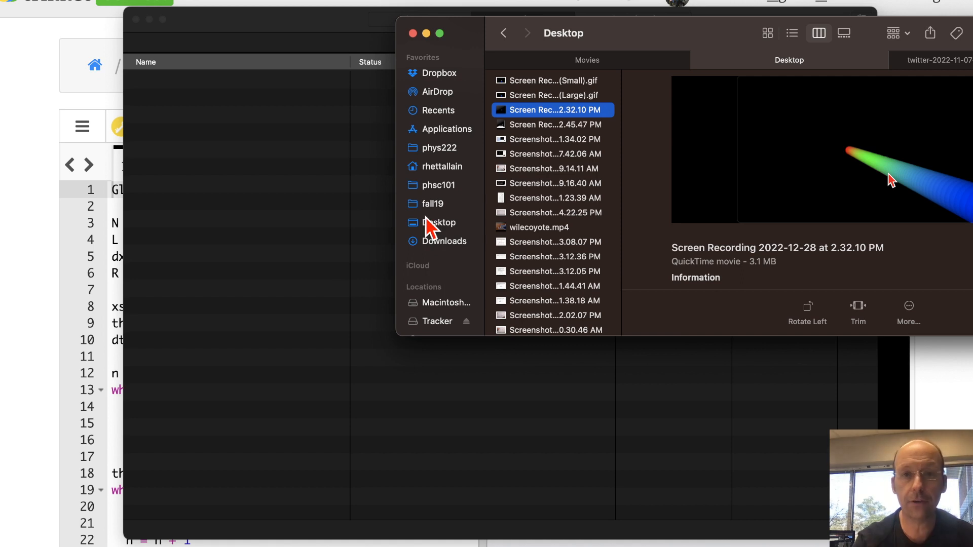
pyautogui.click(577, 80)
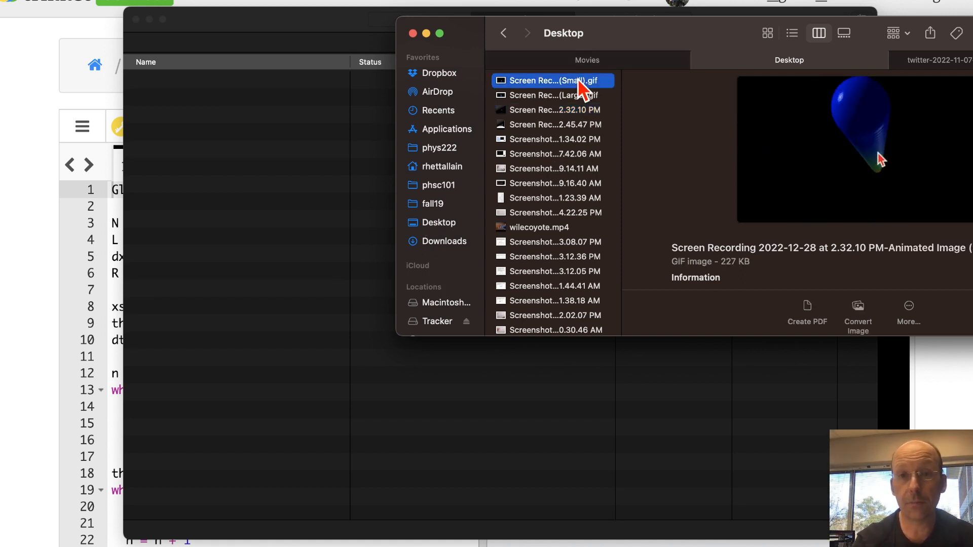
pyautogui.press('space')
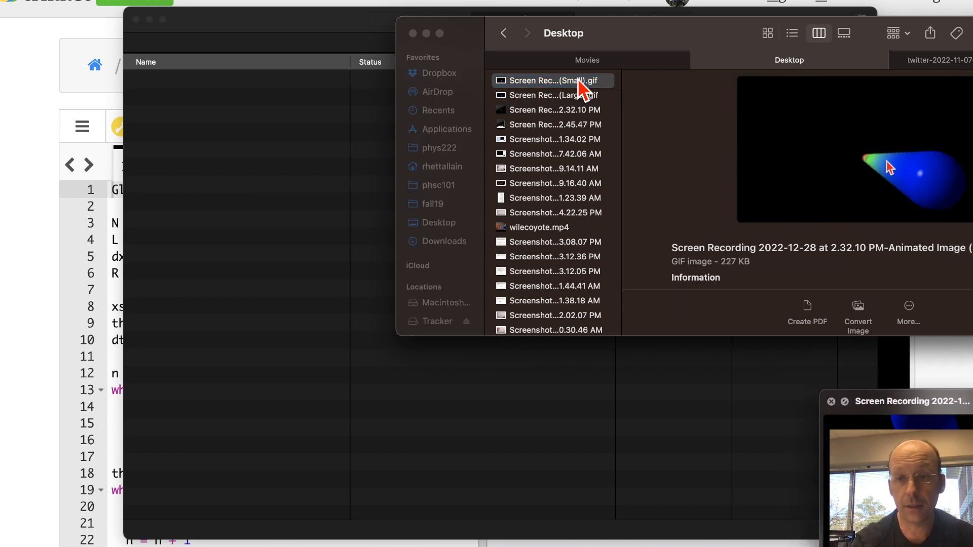
pyautogui.moveTo(964, 401); pyautogui.dragTo(520, 135)
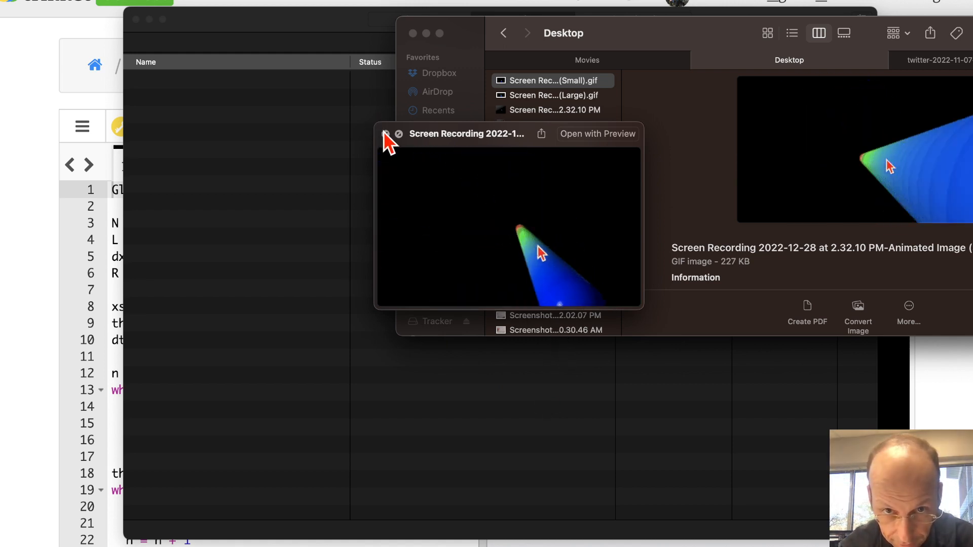
pyautogui.press('Down')
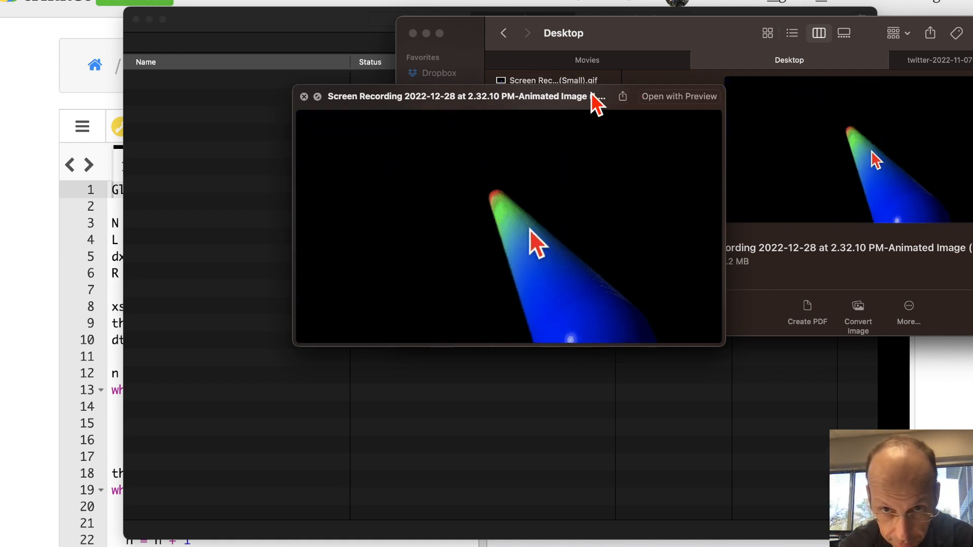
pyautogui.moveTo(597, 102); pyautogui.dragTo(471, 136)
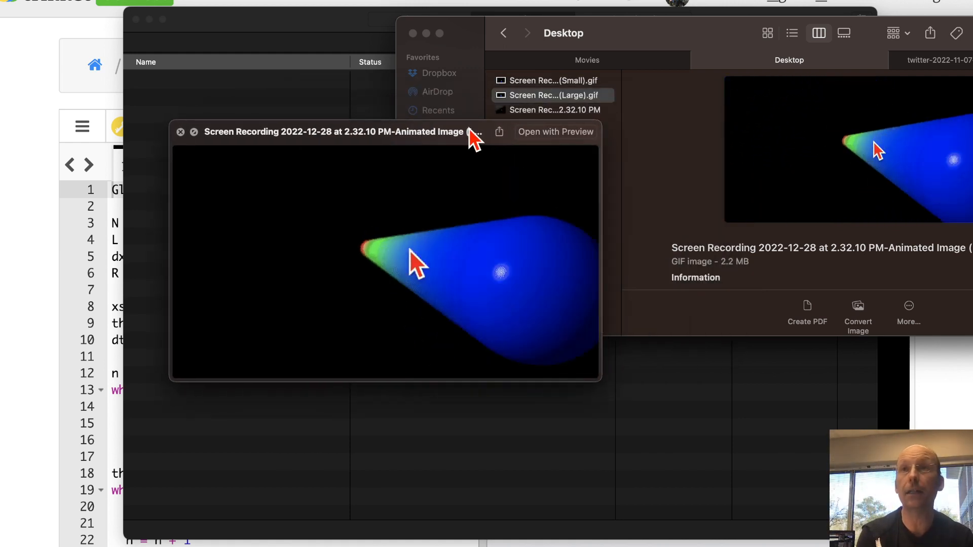